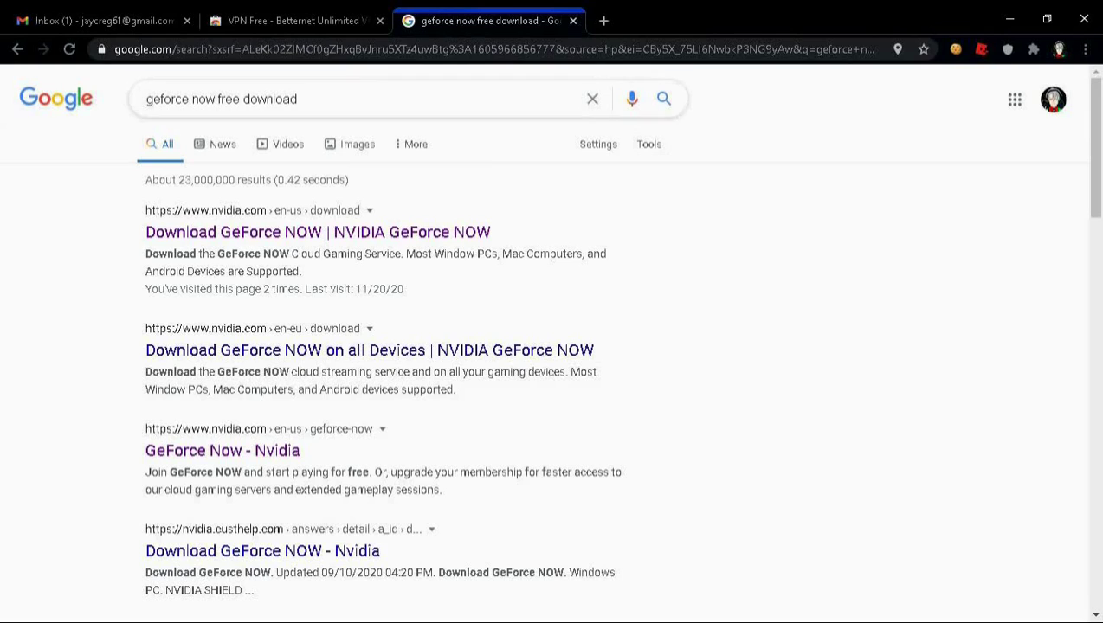
# Step: Open NVIDIA's US "Download GeForce NOW" page from the search results for geforce now free download
pyautogui.moveTo(299, 99)
pyautogui.mouseDown()
pyautogui.moveTo(143, 99)
pyautogui.moveTo(301, 98)
pyautogui.mouseUp()
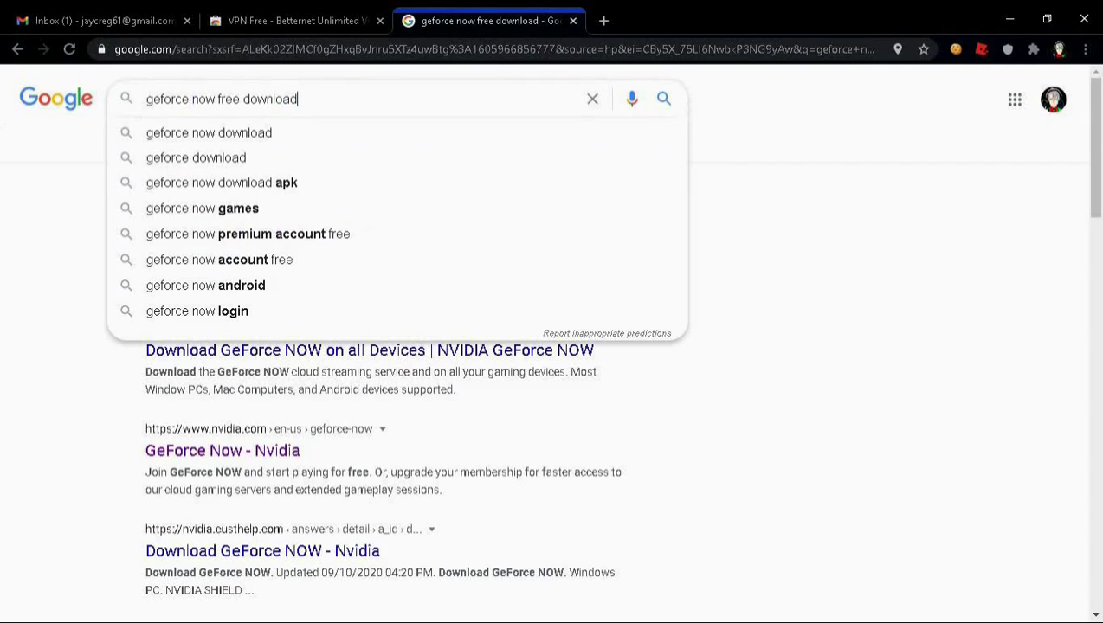
pyautogui.click(779, 251)
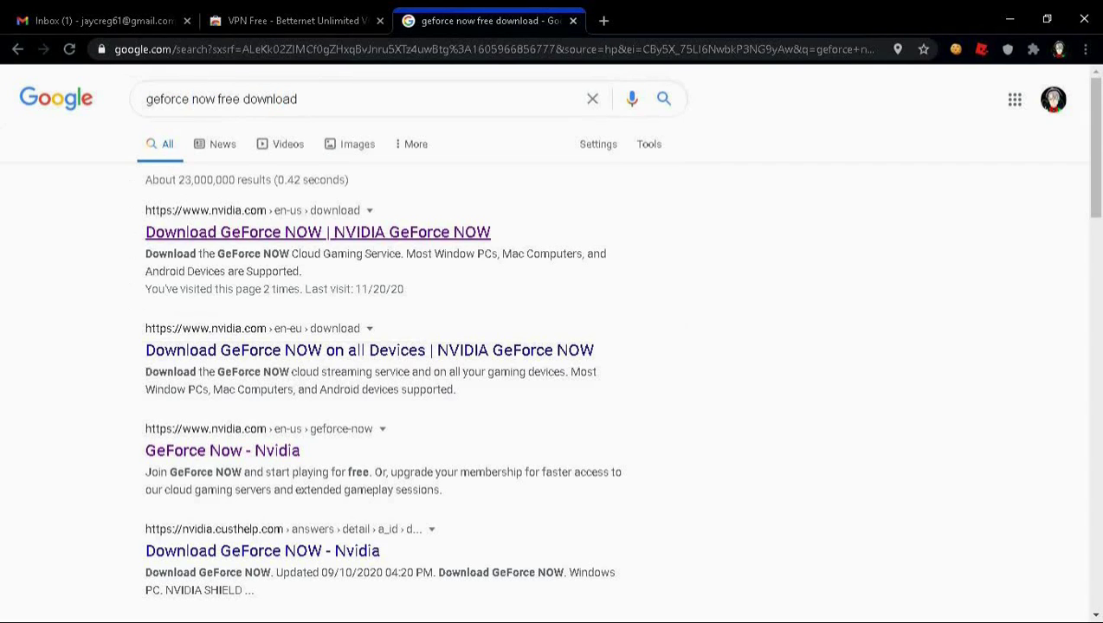
pyautogui.click(317, 232)
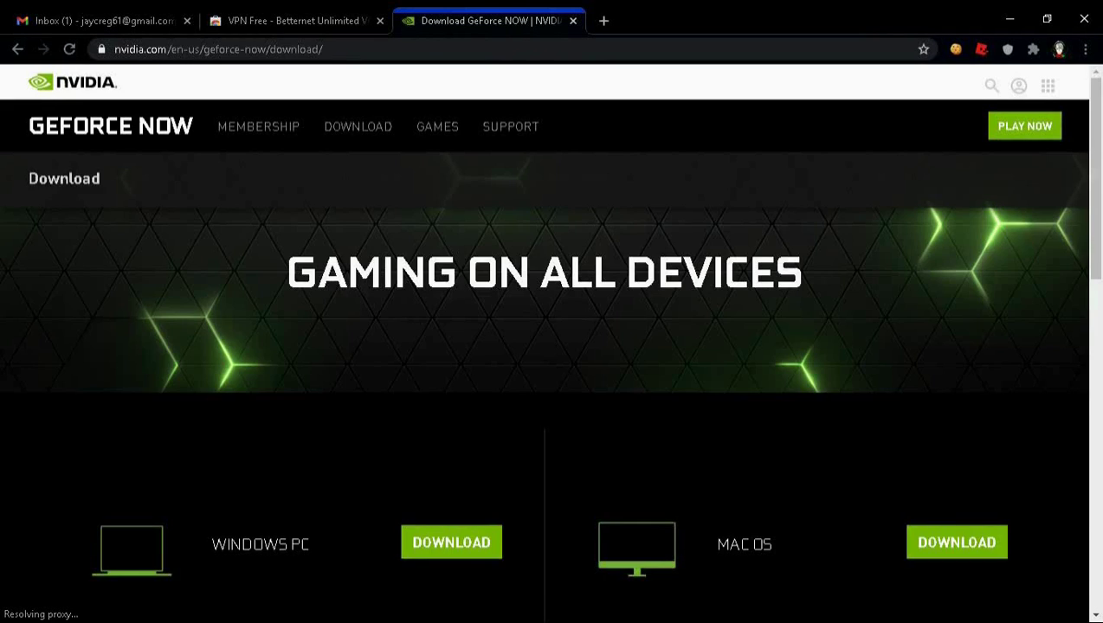
# Step: Start downloading the Windows PC version of GeForce NOW
pyautogui.scroll(-3, 551, 346)
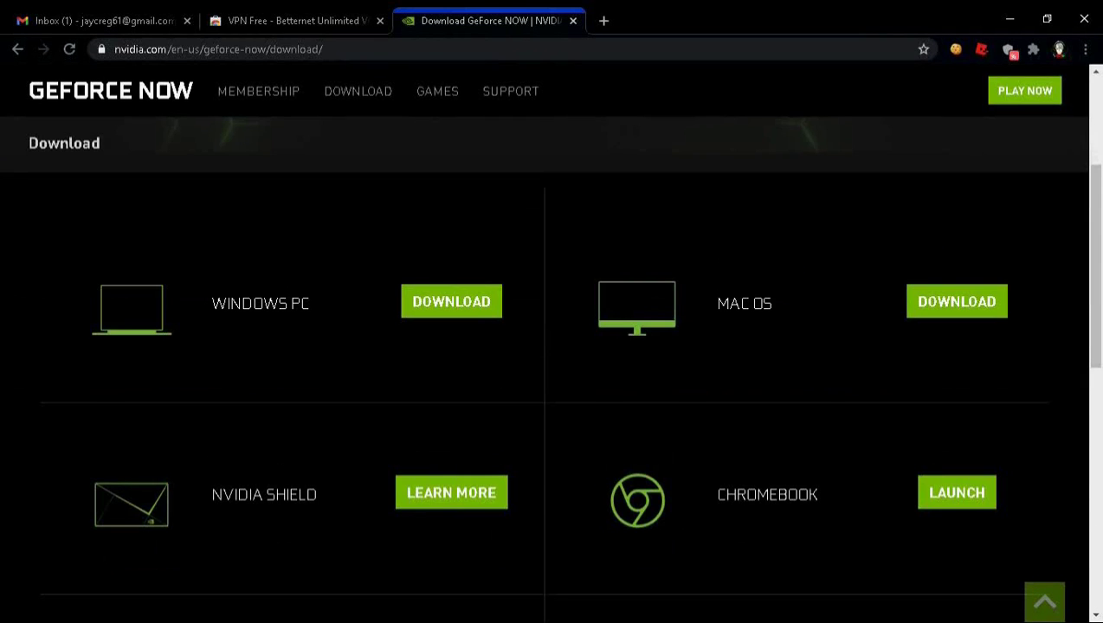
pyautogui.scroll(-4, 551, 346)
pyautogui.scroll(2, 552, 346)
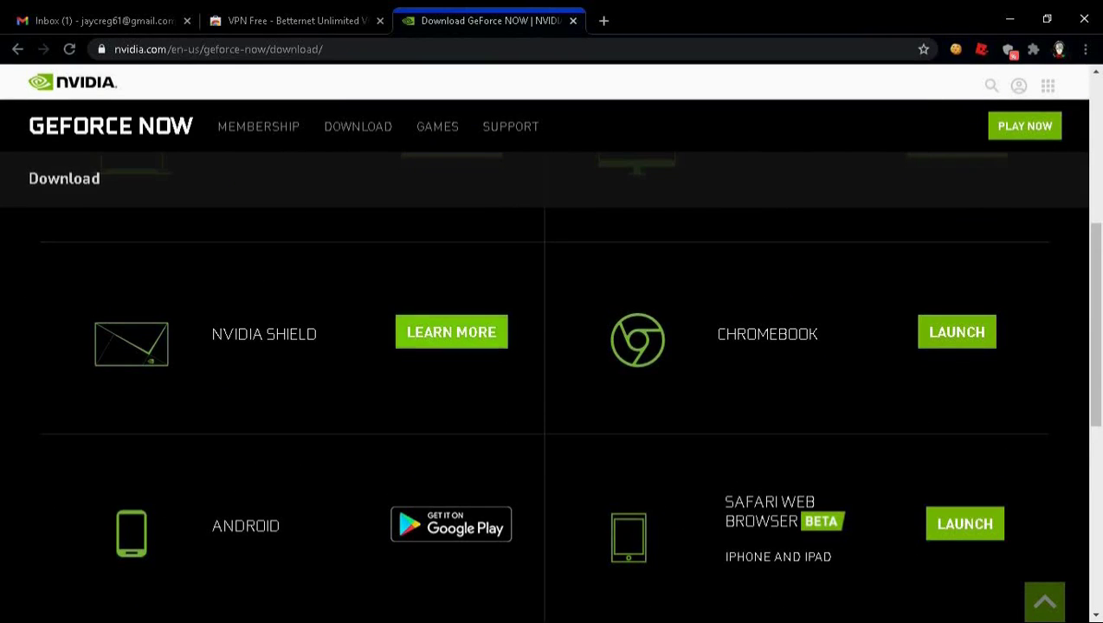
pyautogui.scroll(2, 551, 390)
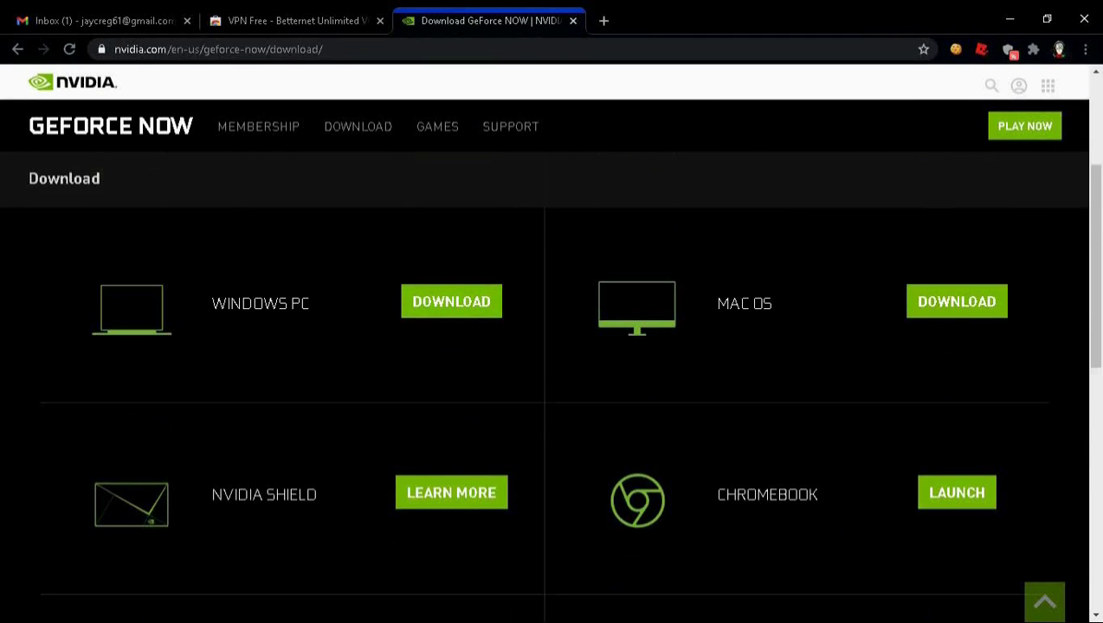
pyautogui.moveTo(212, 304); pyautogui.dragTo(310, 304)
pyautogui.click(451, 302)
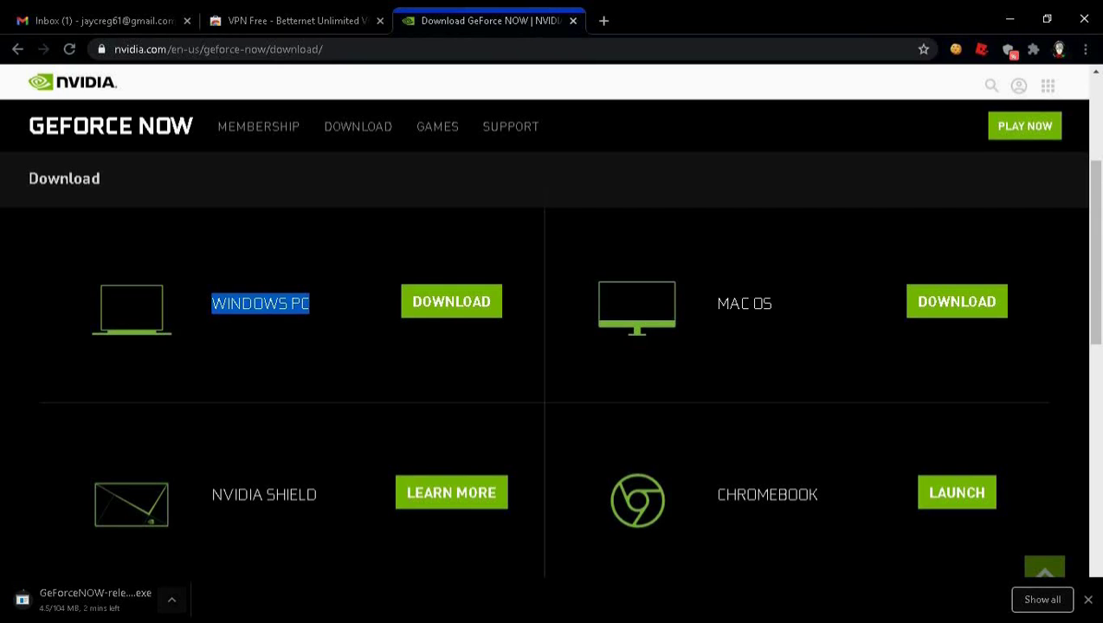
# Step: Cancel the running GeForce NOW installer download and dismiss the download bar
pyautogui.click(171, 599)
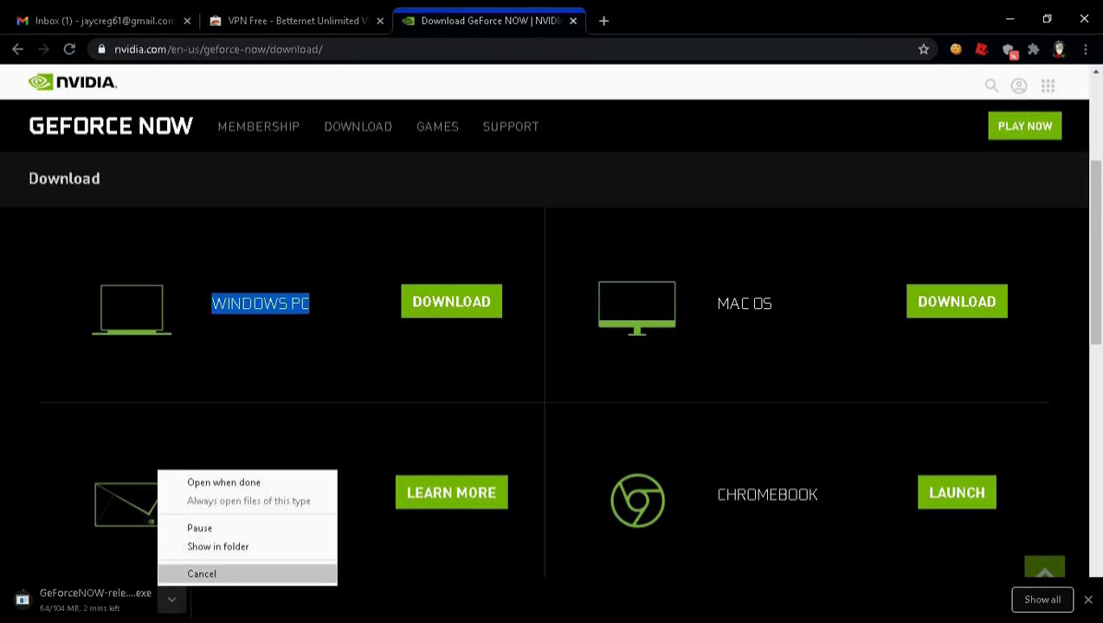
pyautogui.click(199, 571)
pyautogui.click(1088, 600)
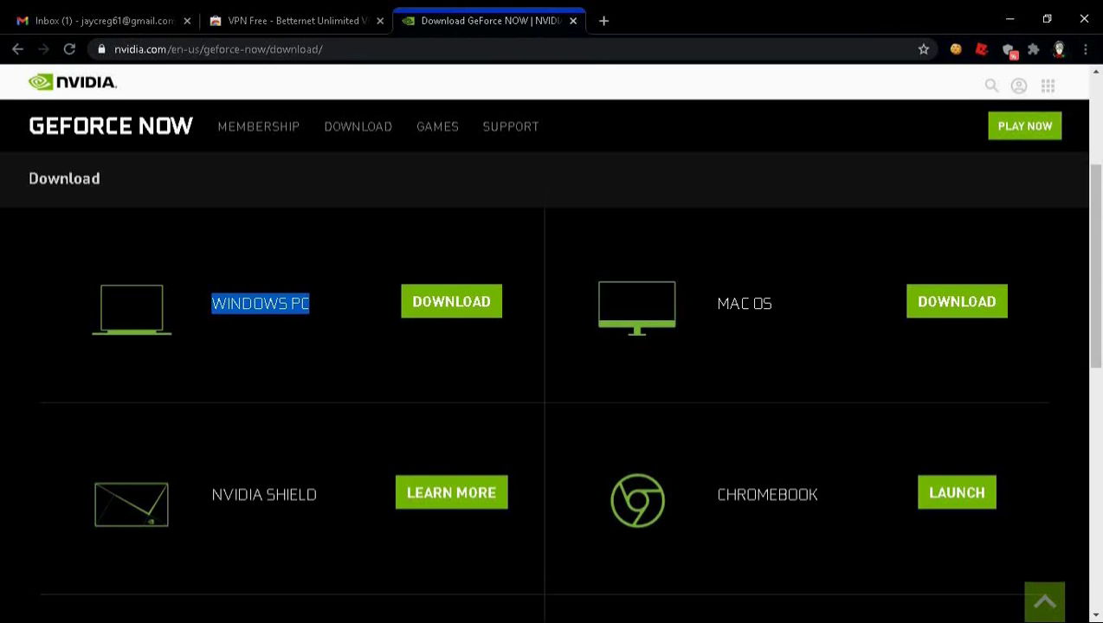
# Step: Run GeForceNOW-release (1).exe from the Downloads folder in File Explorer, and minimize the folder and browser windows
pyautogui.moveTo(257, 615)
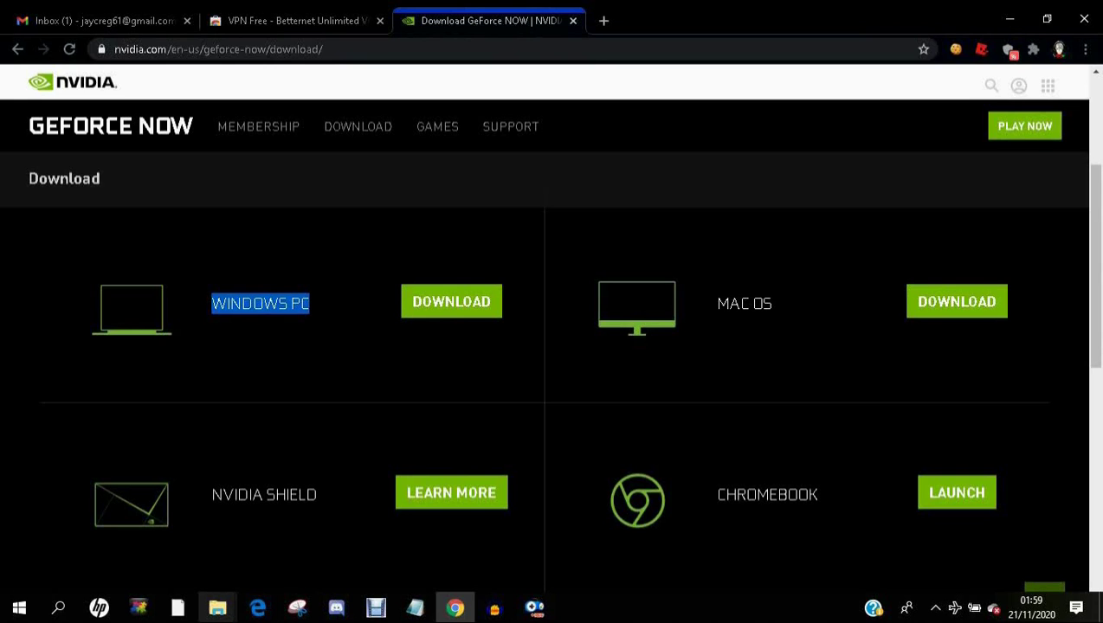
pyautogui.moveTo(218, 607)
pyautogui.click(379, 483)
pyautogui.click(199, 532)
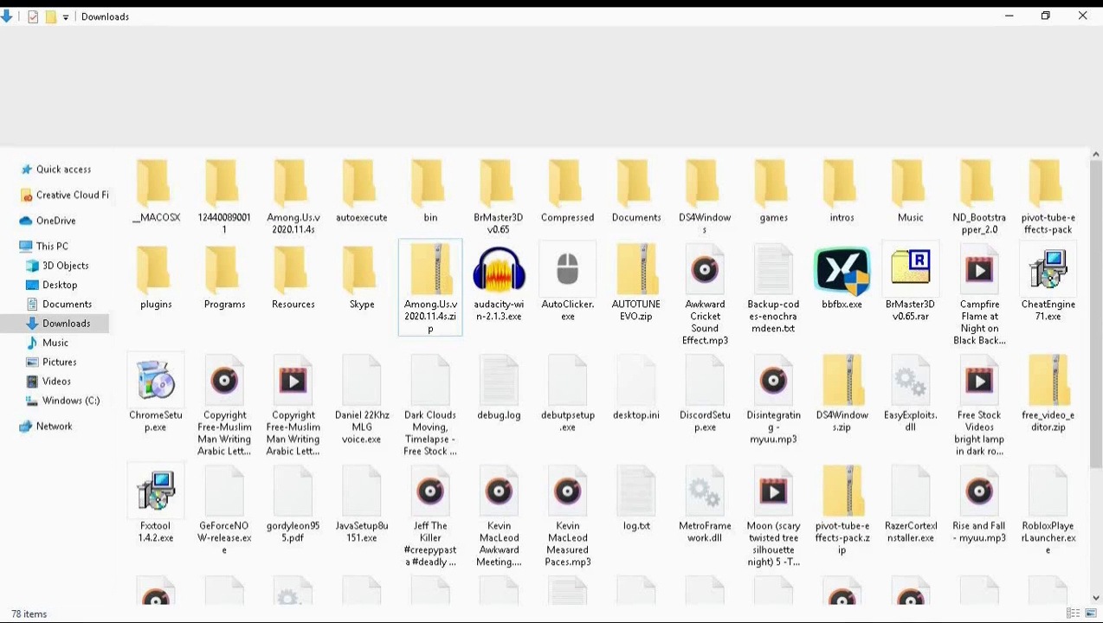
pyautogui.moveTo(1095, 316); pyautogui.dragTo(1095, 455)
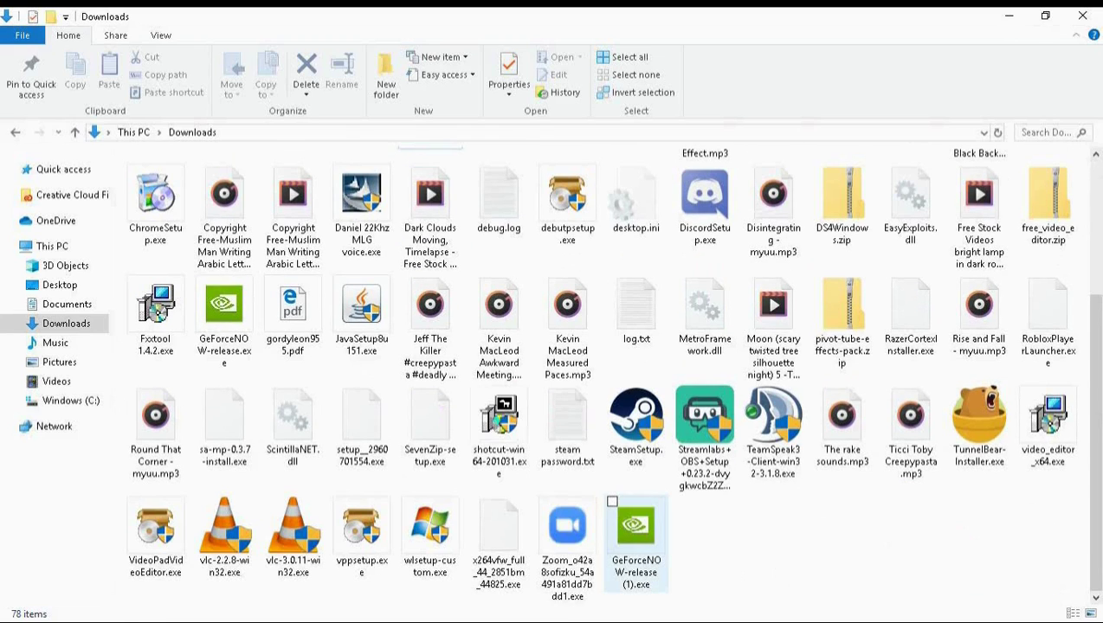
pyautogui.click(640, 554)
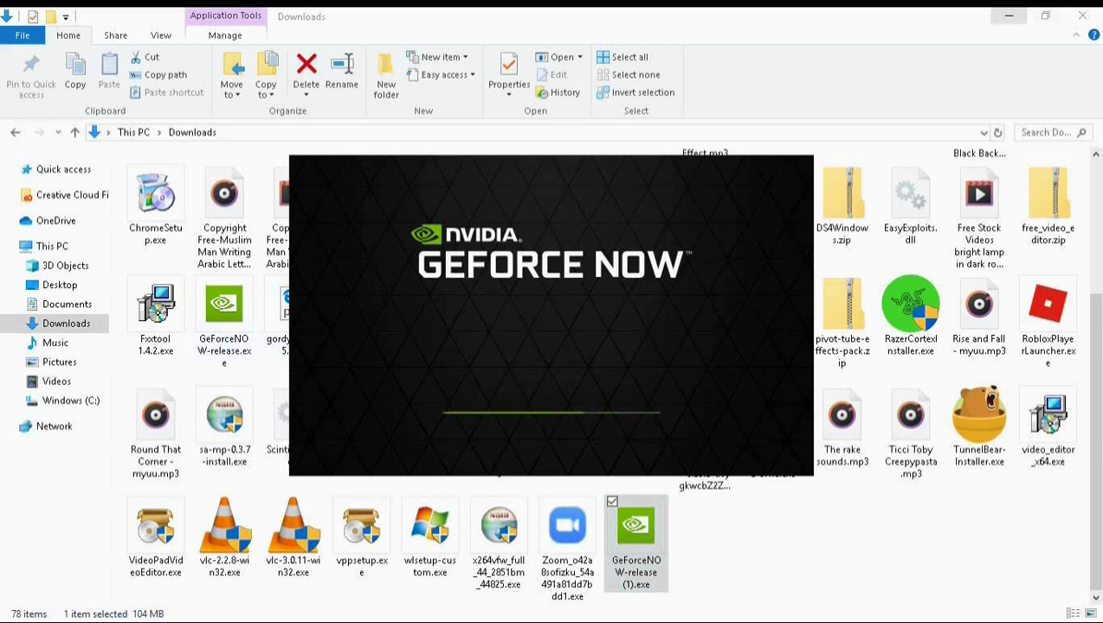
pyautogui.click(1009, 16)
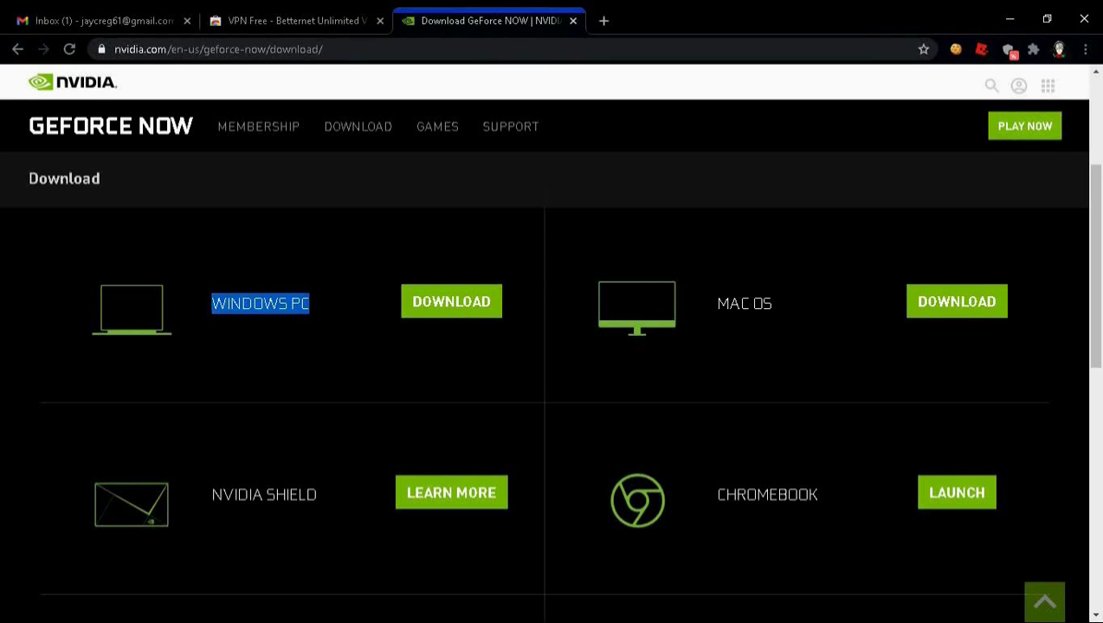
pyautogui.click(1009, 17)
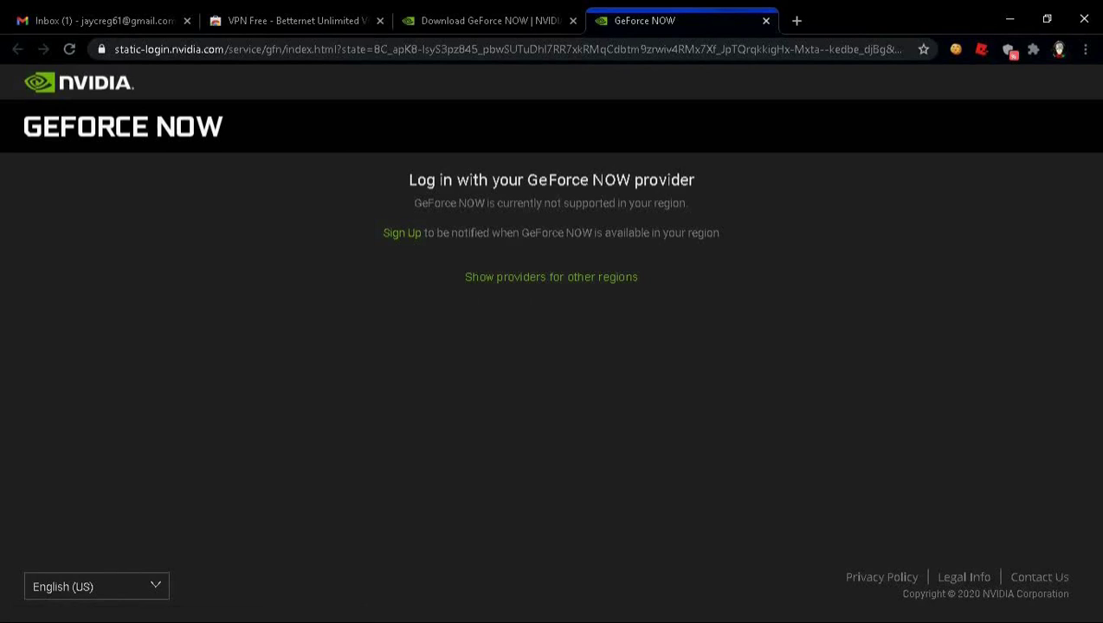
# Step: Read the region availability notice on the GeForce NOW provider login page
pyautogui.moveTo(409, 179); pyautogui.dragTo(686, 203)
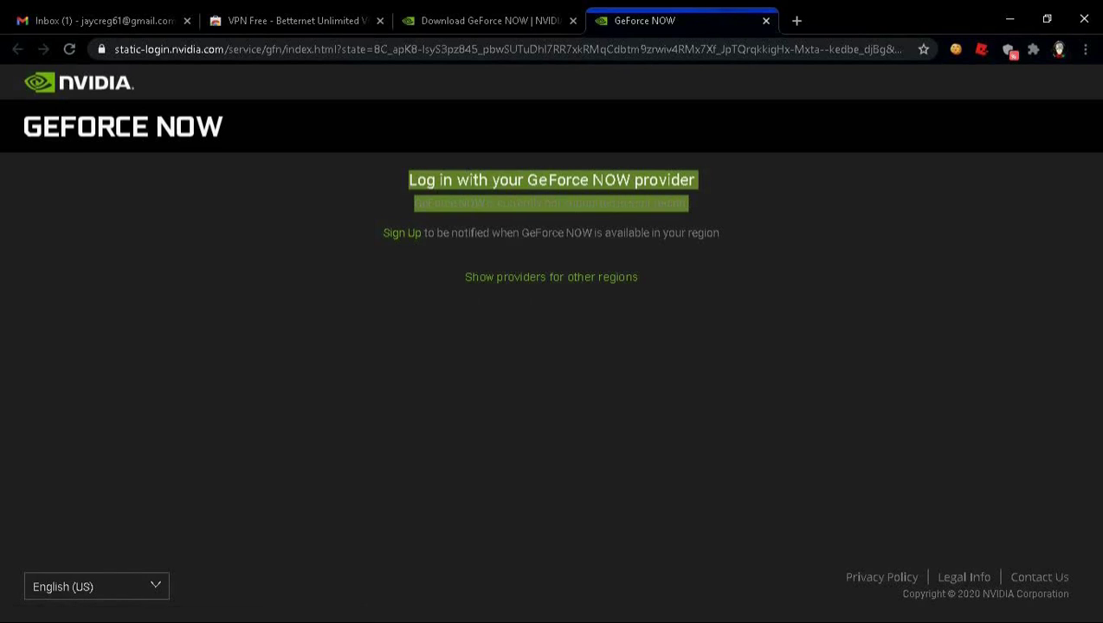
pyautogui.click(688, 206)
pyautogui.moveTo(645, 204); pyautogui.dragTo(682, 233)
pyautogui.click(682, 232)
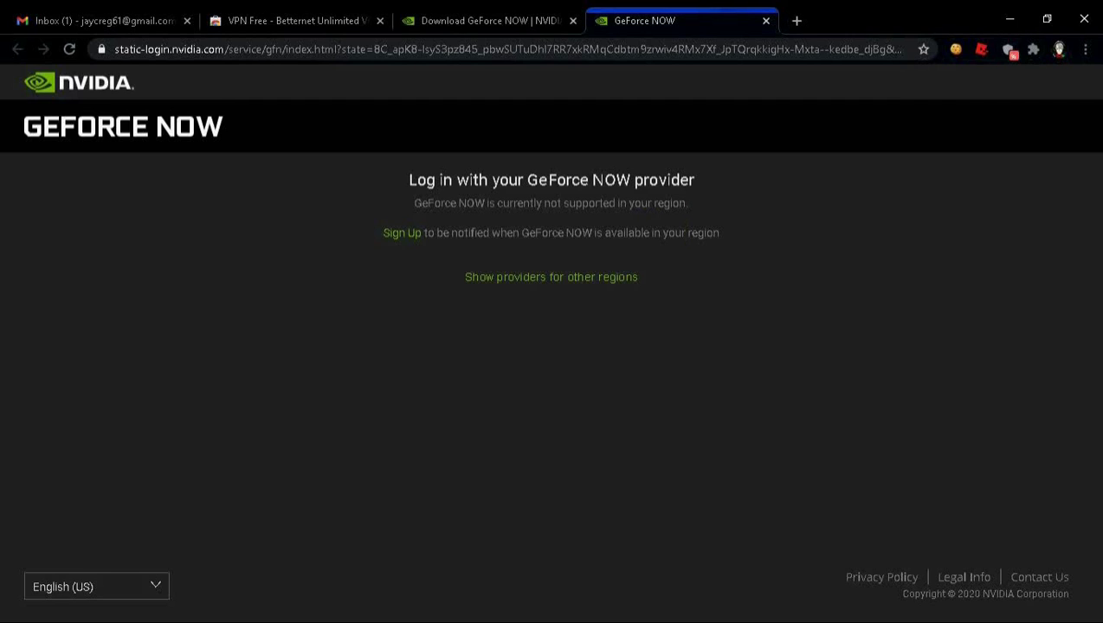
# Step: Check the name and web address of the Betternet VPN extension on its Chrome Web Store page
pyautogui.click(296, 21)
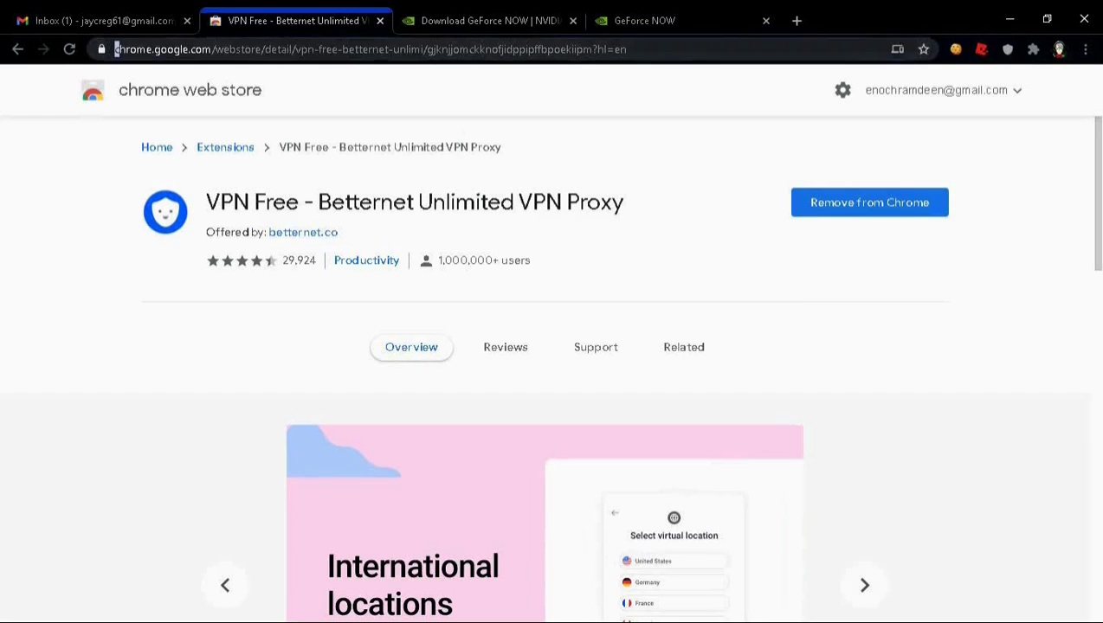
pyautogui.hotkey('ctrl', 'l')
pyautogui.press('Escape')
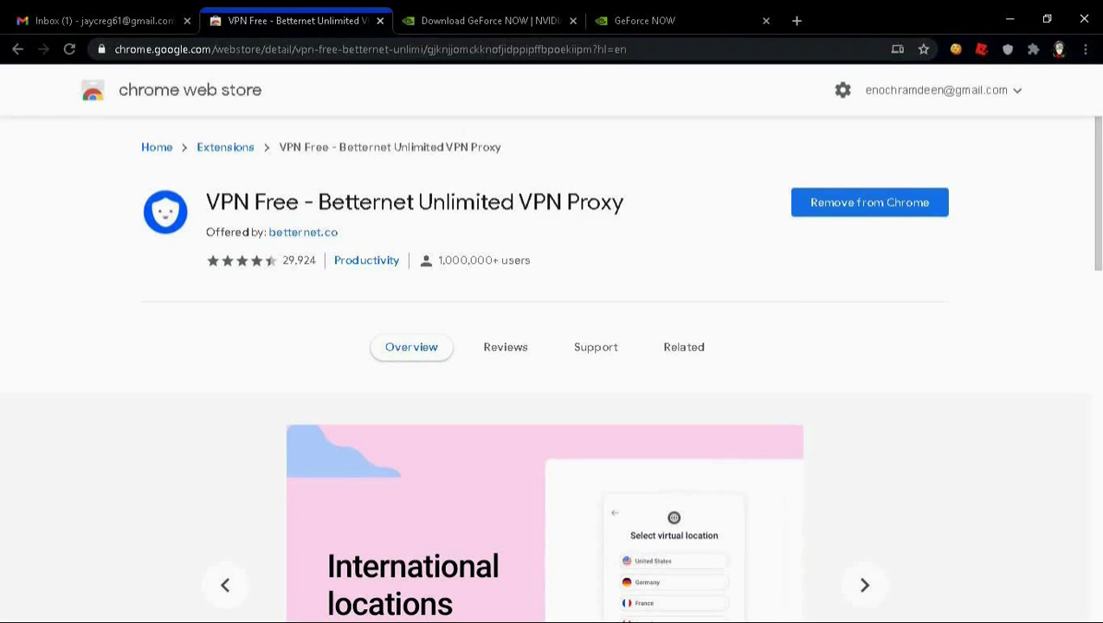
pyautogui.doubleClick(367, 203)
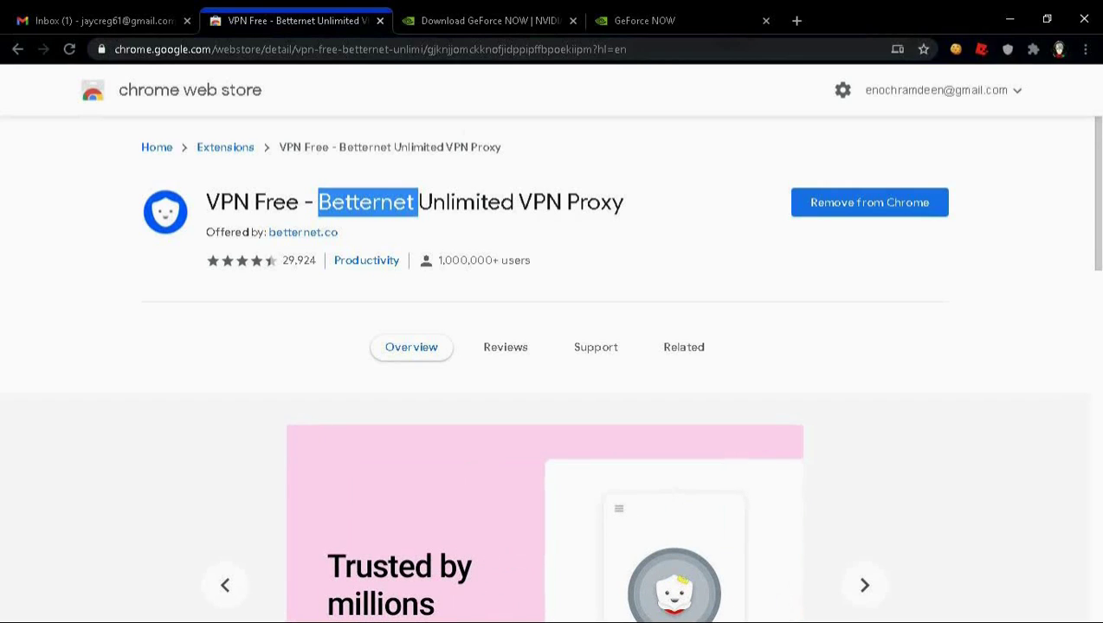
pyautogui.moveTo(636, 50); pyautogui.dragTo(285, 49)
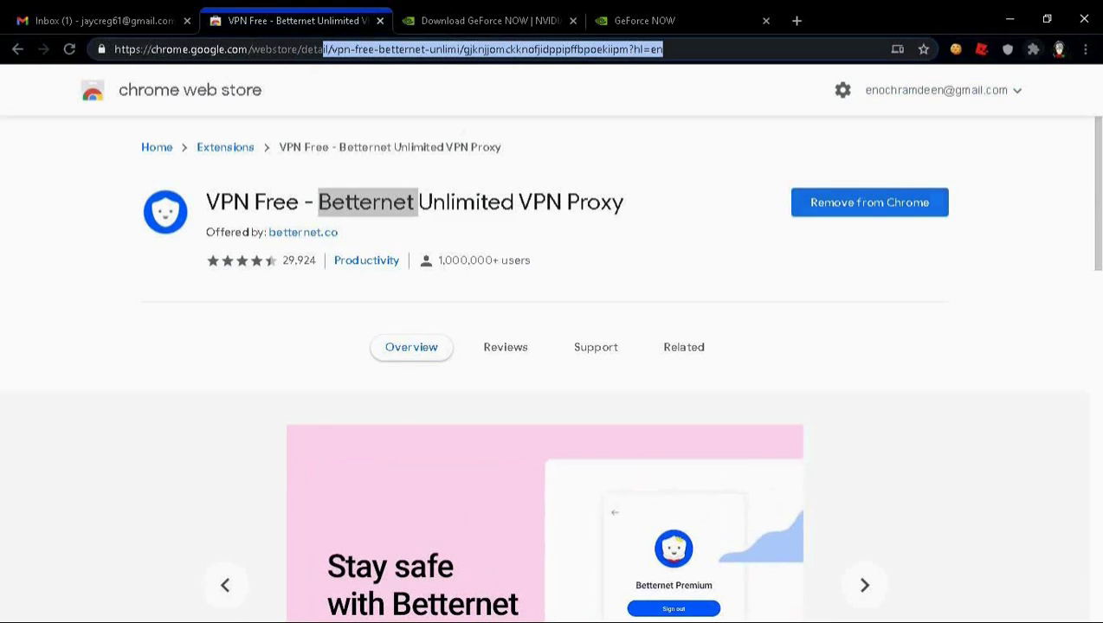
# Step: Connect the Betternet VPN from the GeForce NOW login page and reload that page
pyautogui.click(659, 20)
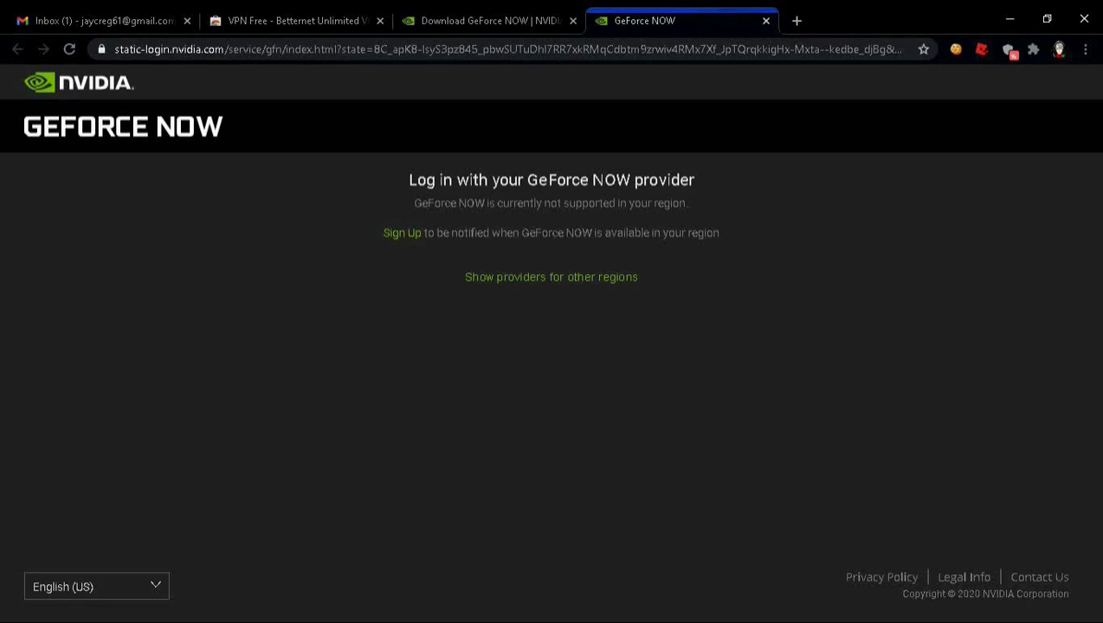
pyautogui.click(1009, 49)
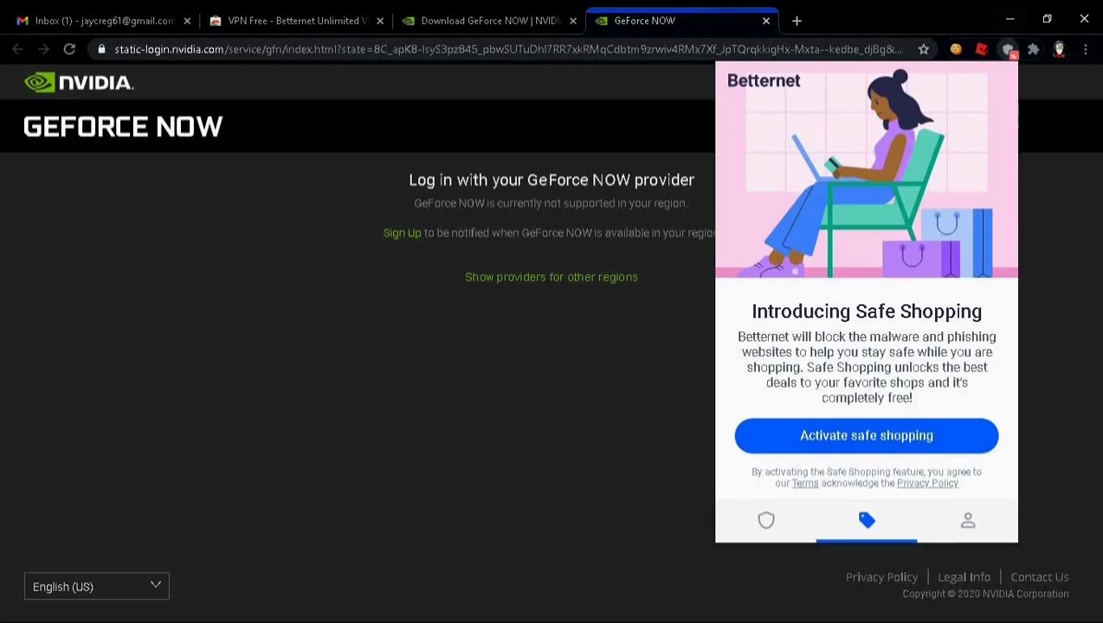
pyautogui.click(766, 521)
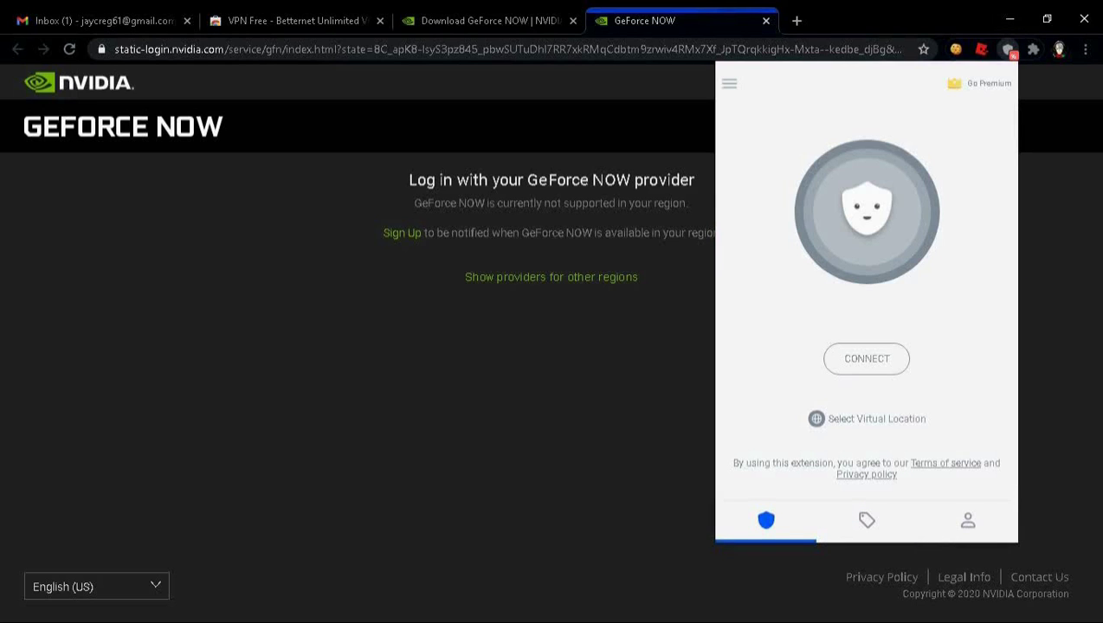
pyautogui.click(866, 358)
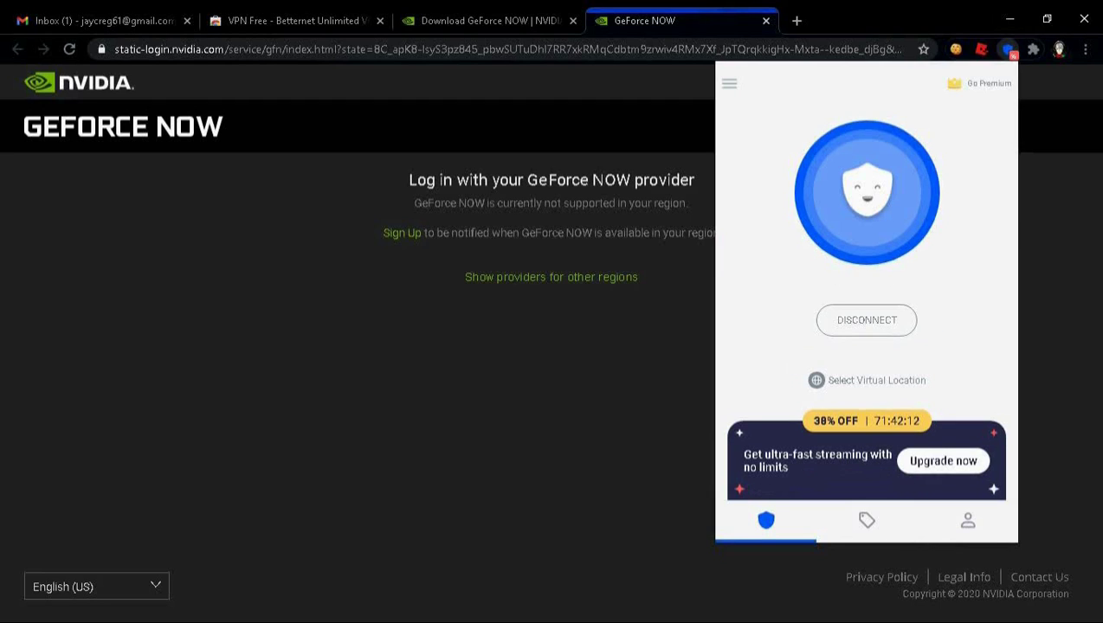
pyautogui.click(554, 372)
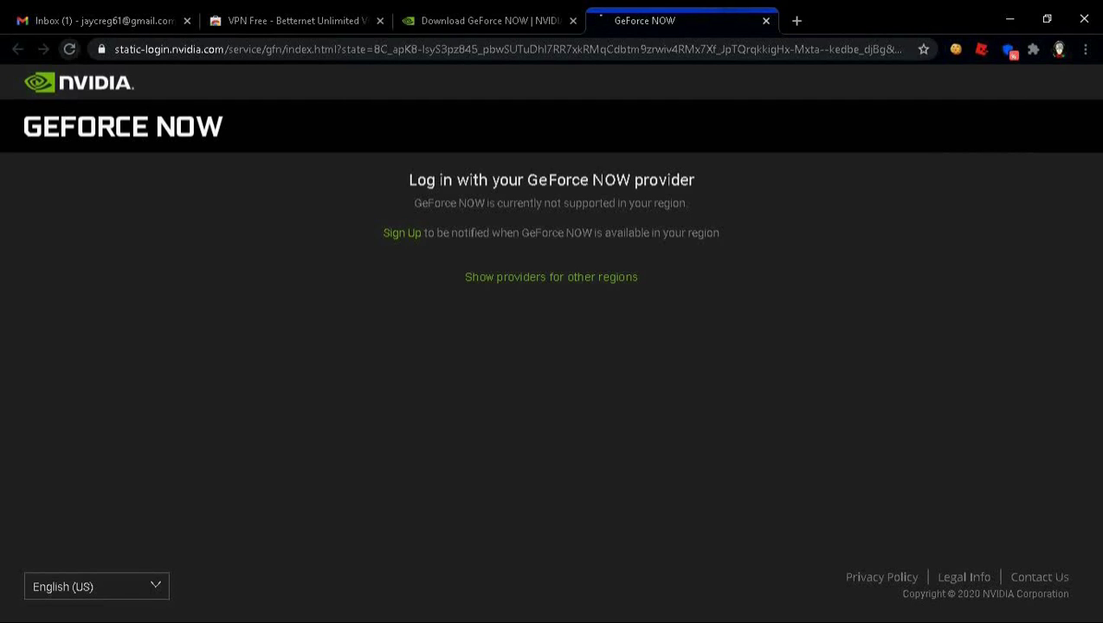
pyautogui.click(69, 49)
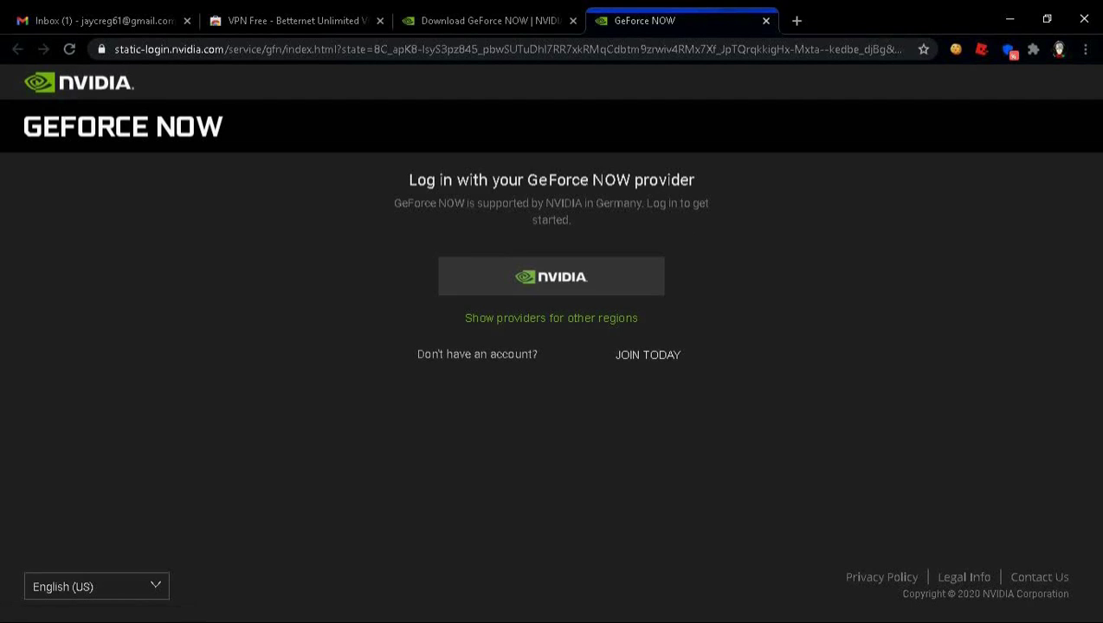
# Step: Follow the offer to join GeForce NOW and open the NVIDIA account sign-in from the resulting site
pyautogui.moveTo(424, 355); pyautogui.dragTo(532, 355)
pyautogui.click(531, 356)
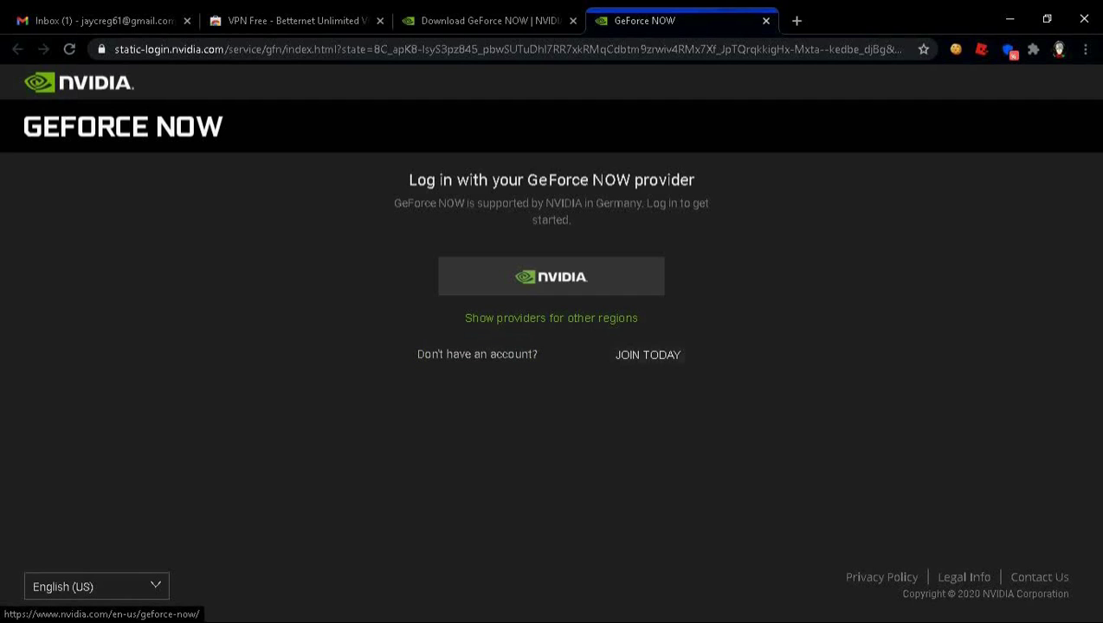
pyautogui.click(648, 355)
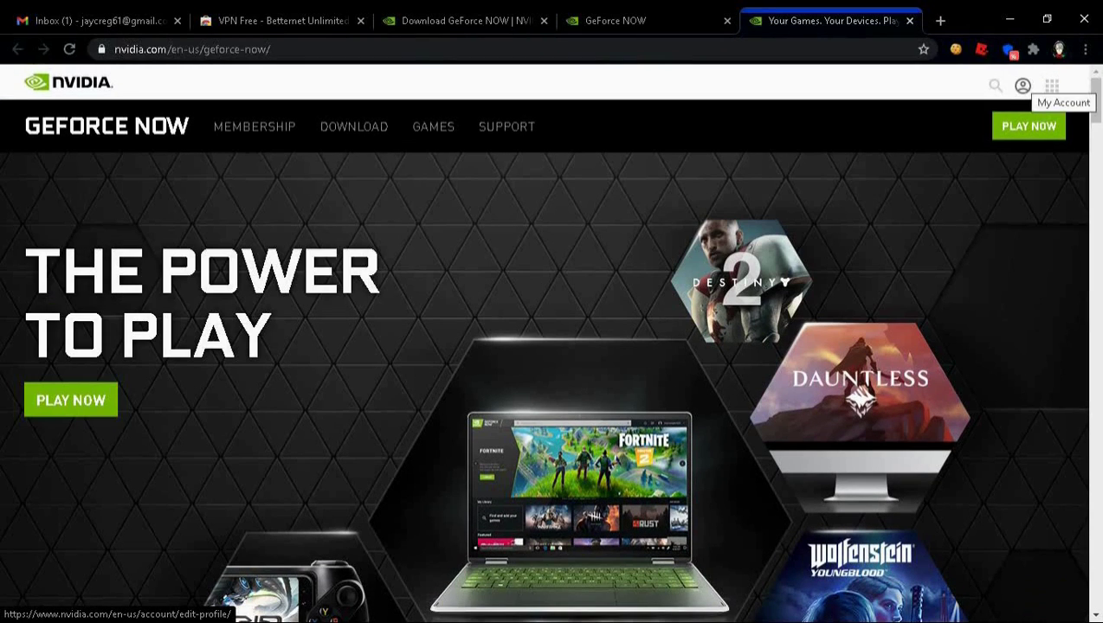
pyautogui.click(1022, 85)
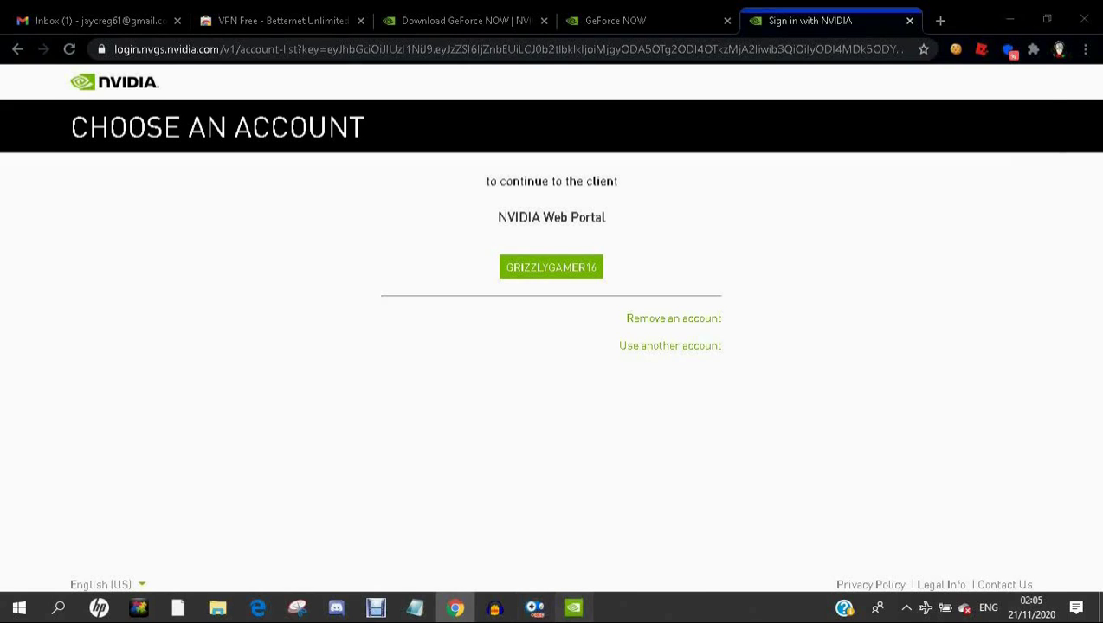
pyautogui.click(572, 607)
pyautogui.click(998, 63)
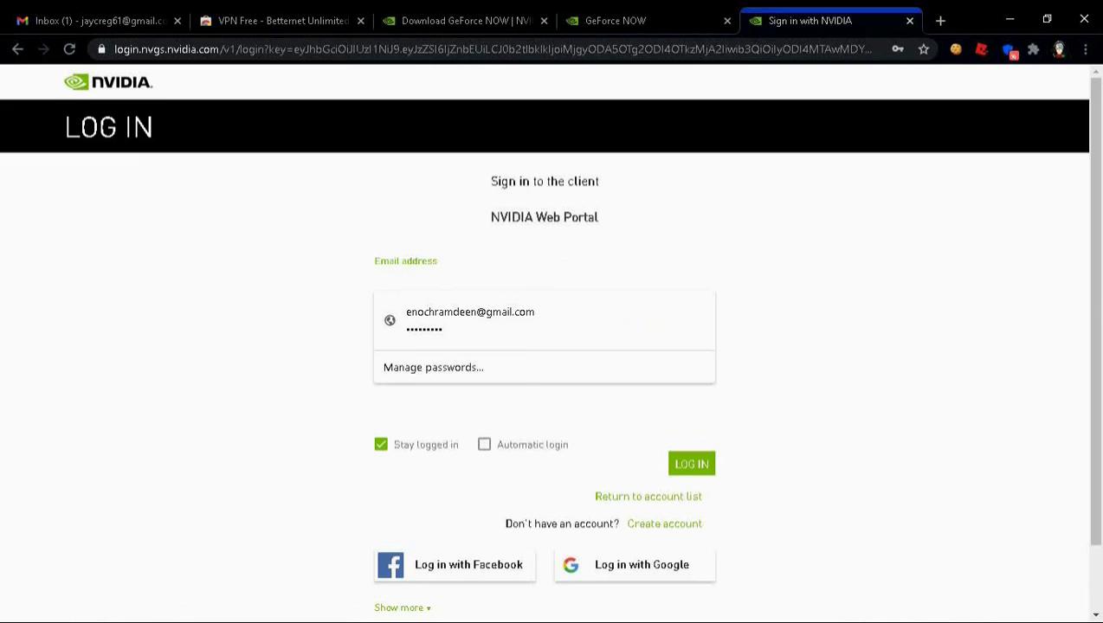
# Step: Clear the prefilled password on the NVIDIA login form and switch to creating a new account
pyautogui.click(805, 337)
pyautogui.scroll(-2, 545, 390)
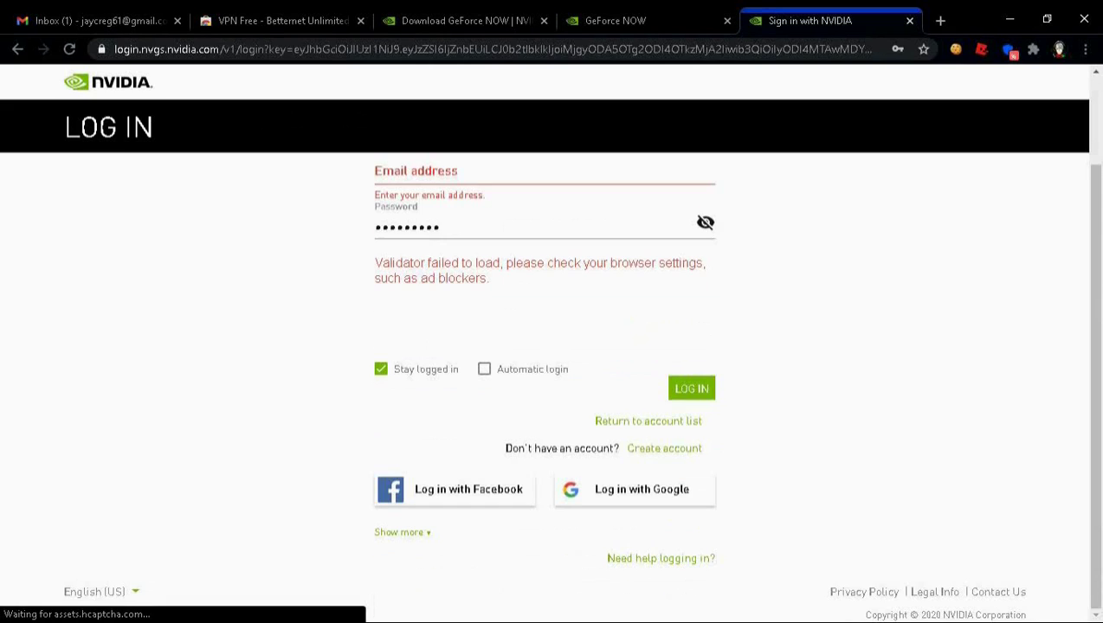
pyautogui.doubleClick(415, 227)
pyautogui.press('BackSpace')
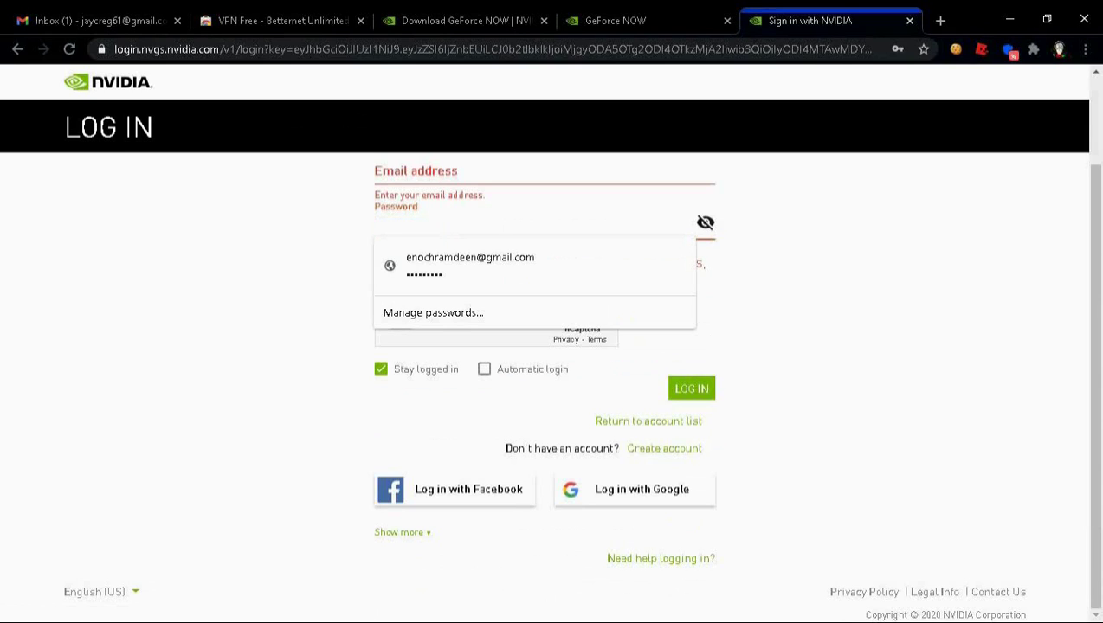
pyautogui.press('Tab')
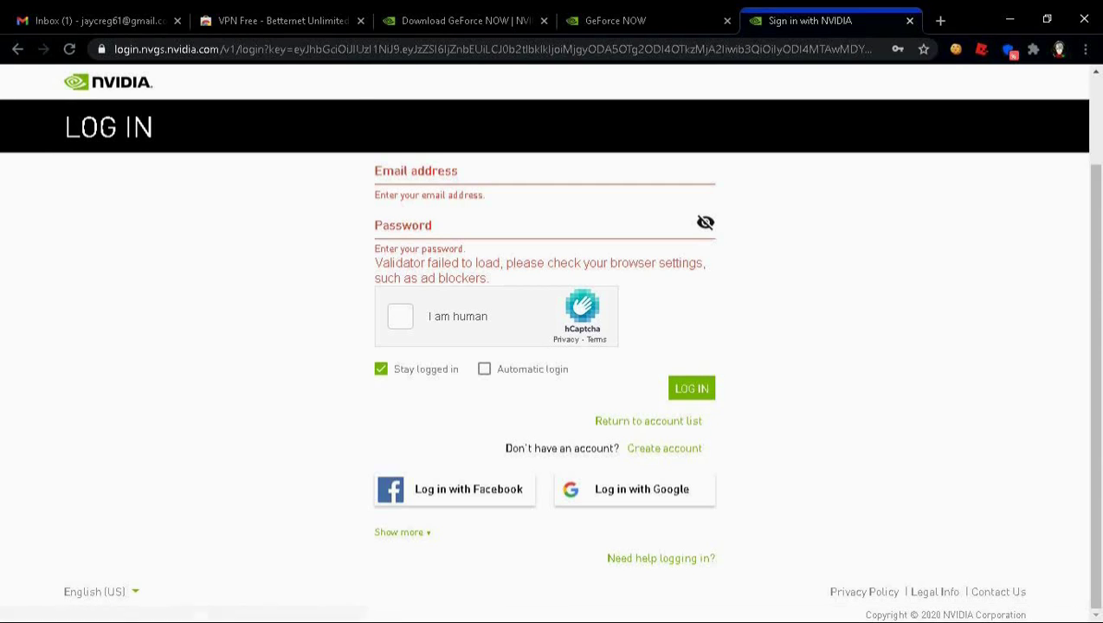
pyautogui.scroll(2, 545, 346)
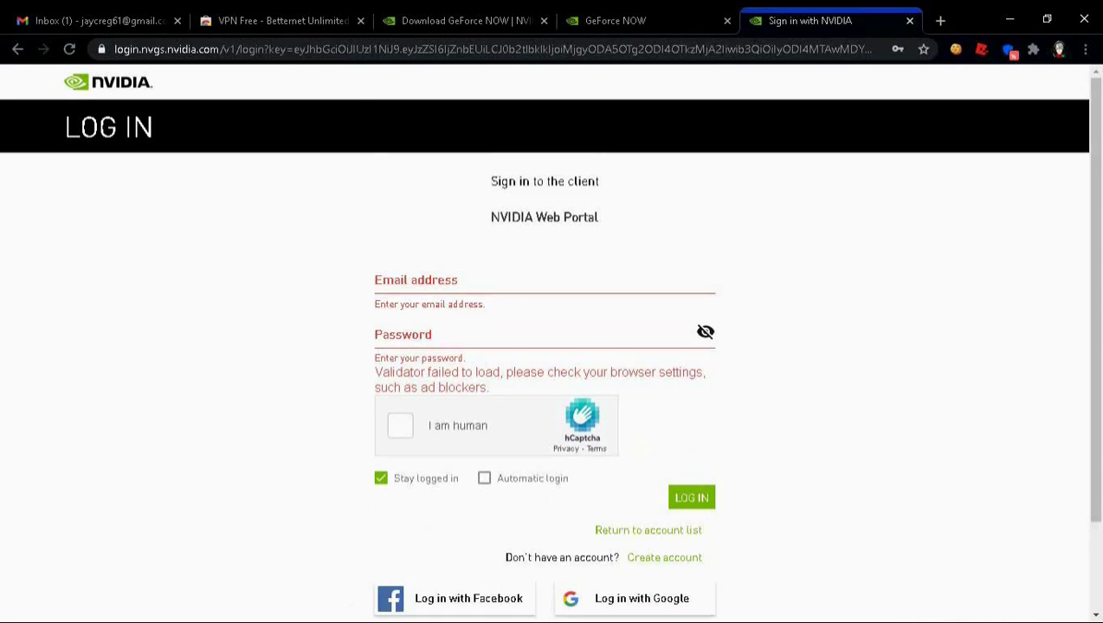
pyautogui.click(544, 282)
pyautogui.click(665, 558)
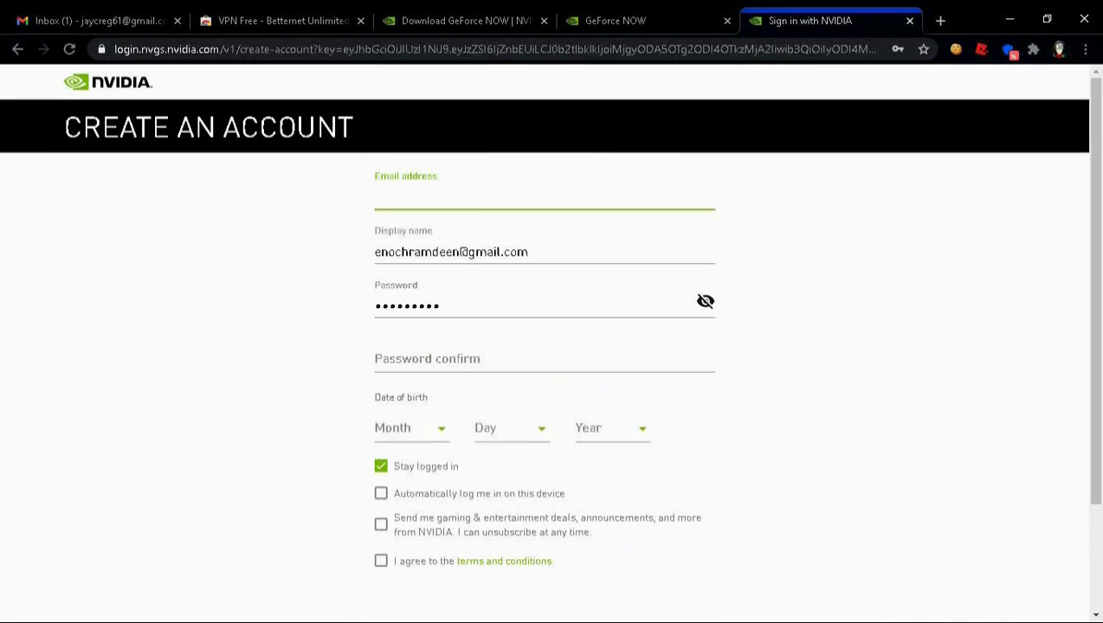
# Step: Clear the prefilled display name and password on the account creation form and select the empty email address field
pyautogui.press('Tab')
pyautogui.press('BackSpace')
pyautogui.click(822, 286)
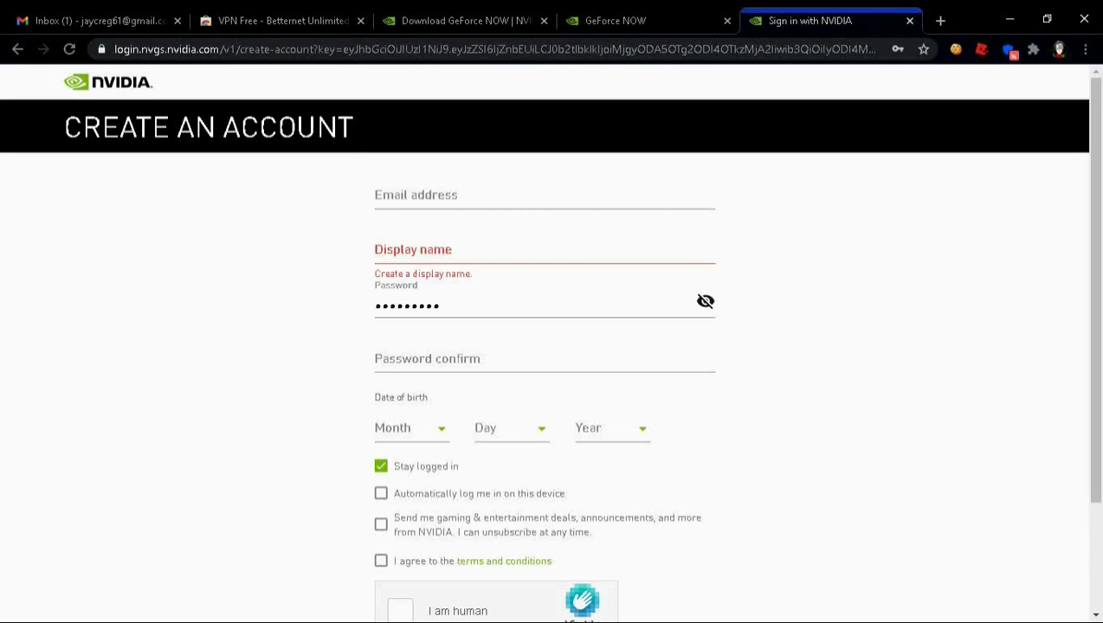
pyautogui.press('Tab')
pyautogui.press('BackSpace')
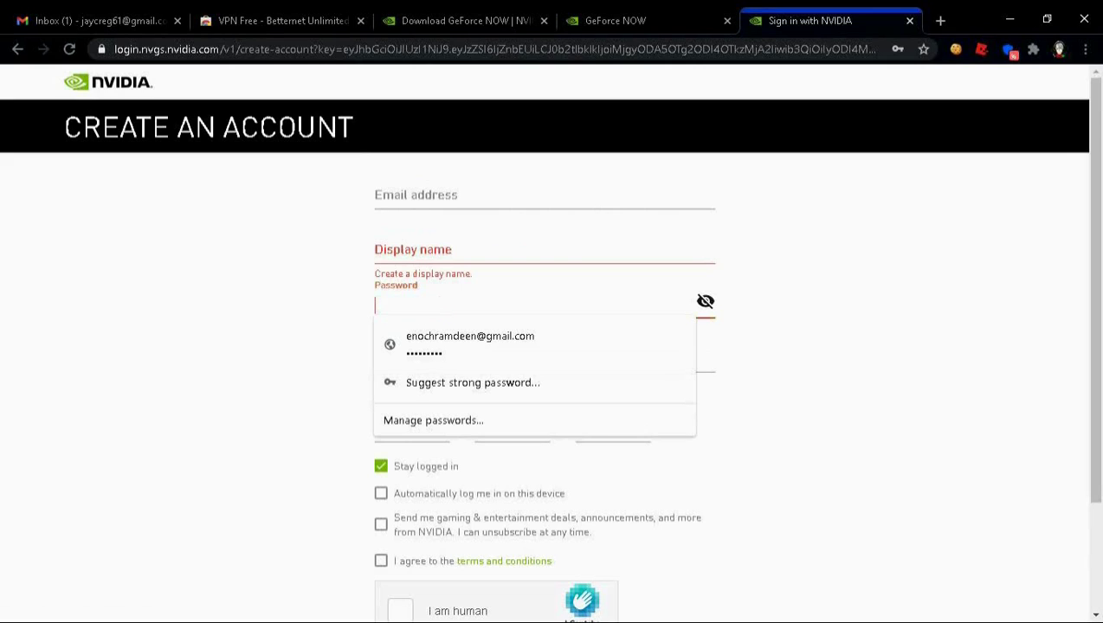
pyautogui.press('Tab')
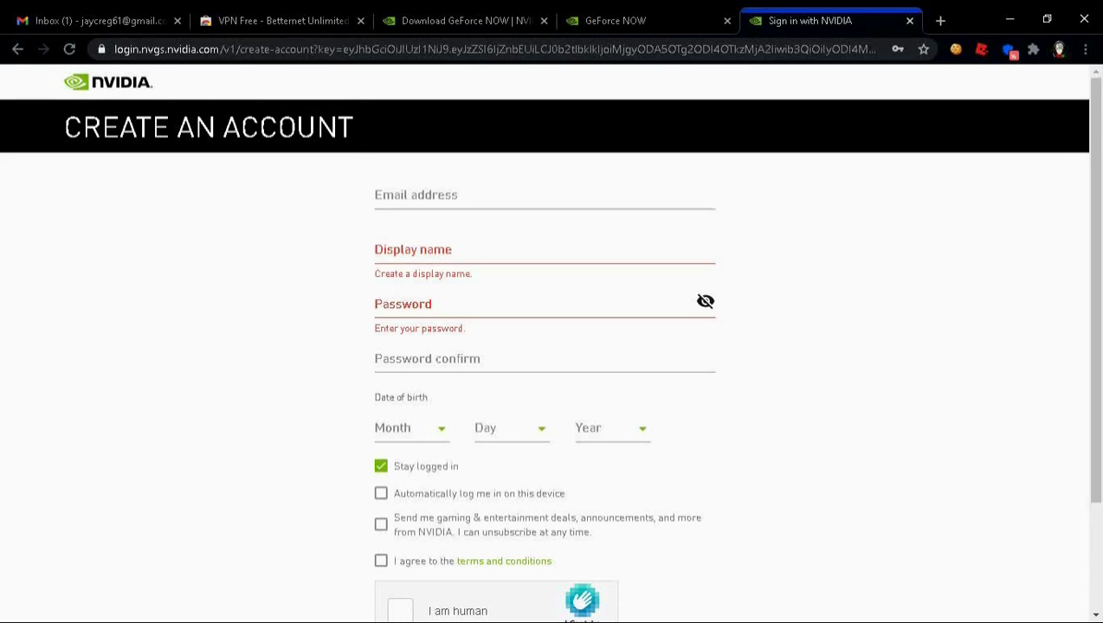
pyautogui.click(544, 196)
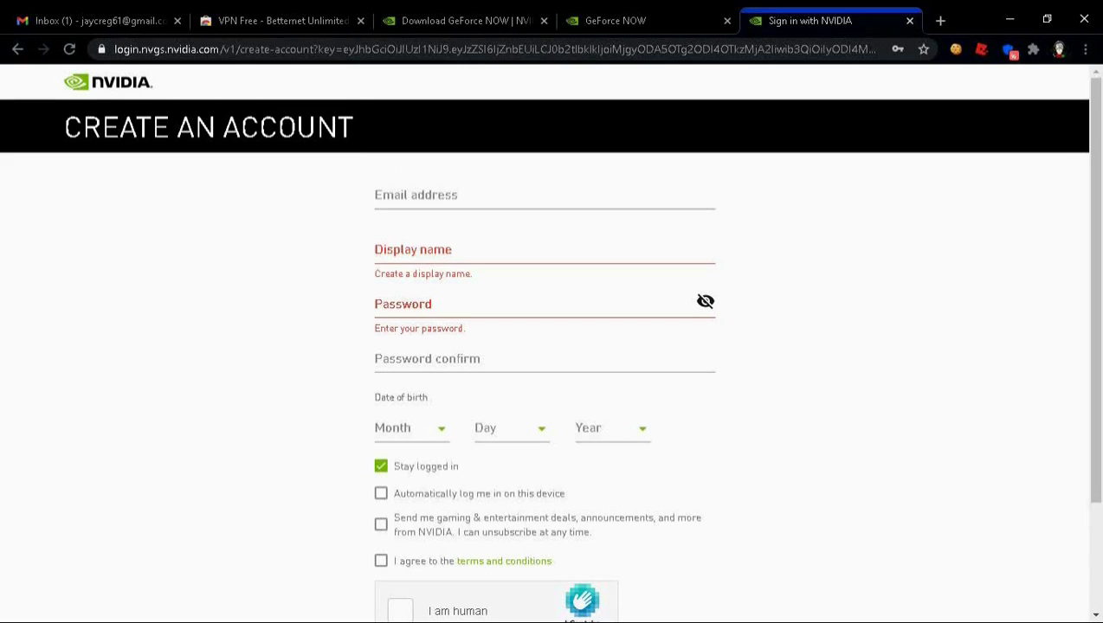